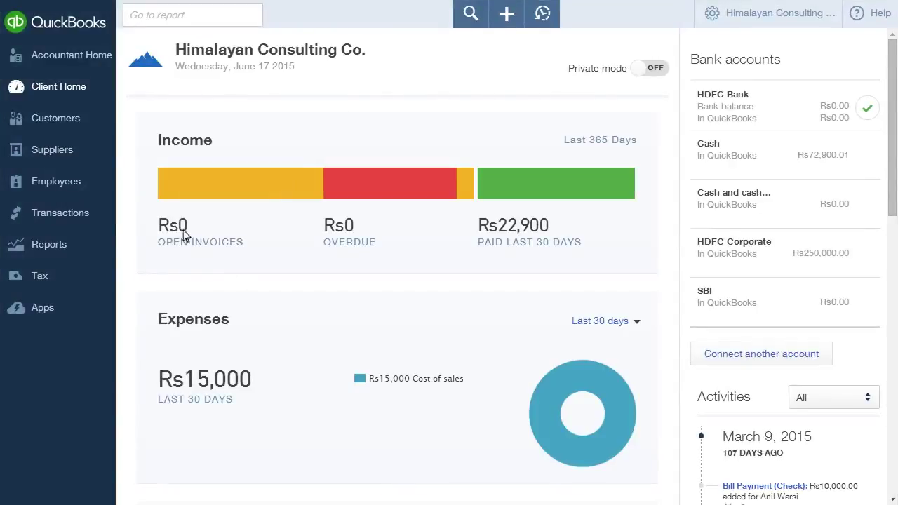
Go to Transactions > Banking to show the HDFC Bank and Credit Cards page.
click(104, 215)
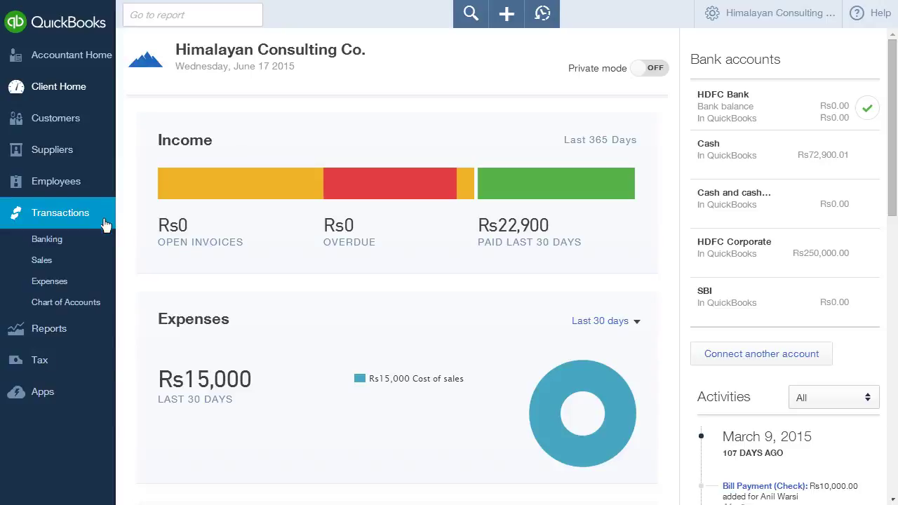
click(104, 240)
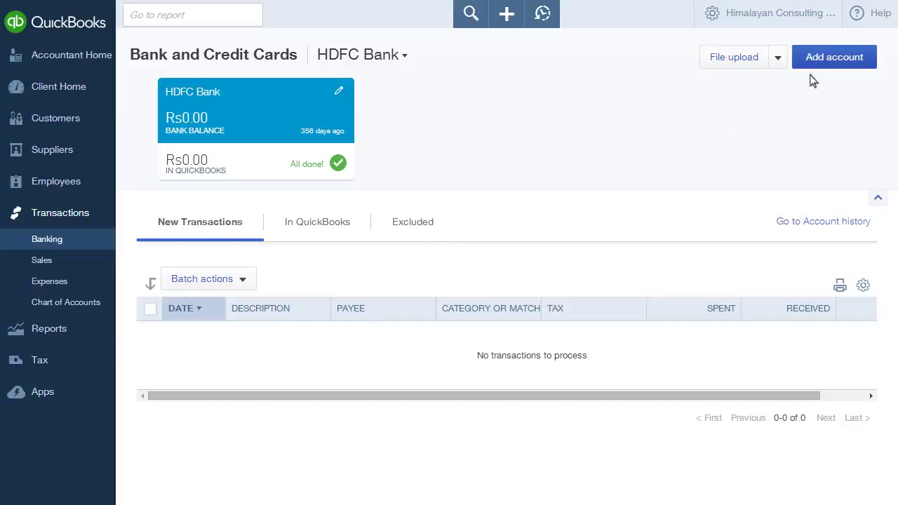
Connect HDFC Bank by searching 'HDFC' and signing in with the Customer ID and IPIN.
click(825, 66)
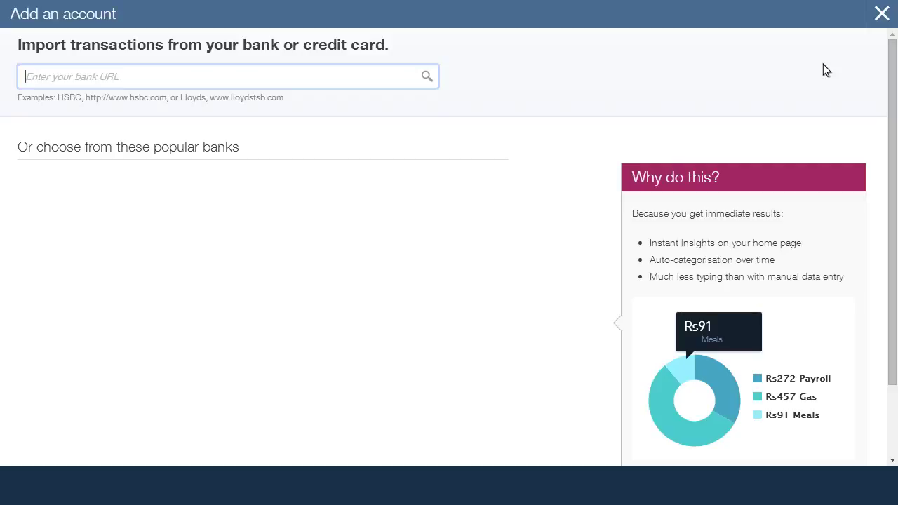
text(HDFC)
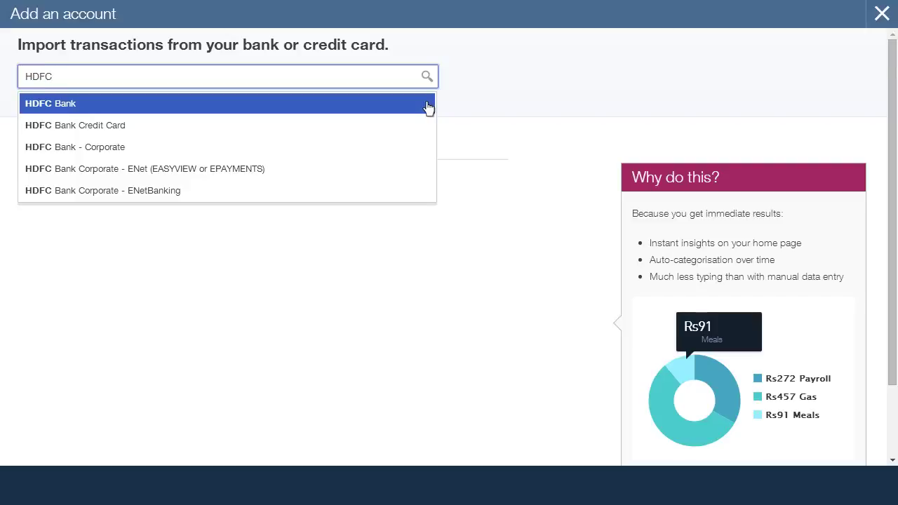
click(428, 106)
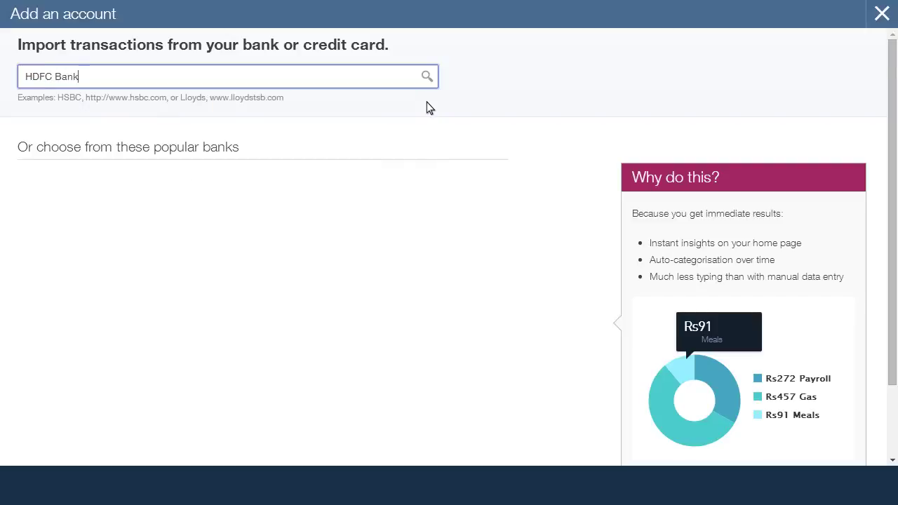
text(12345678)
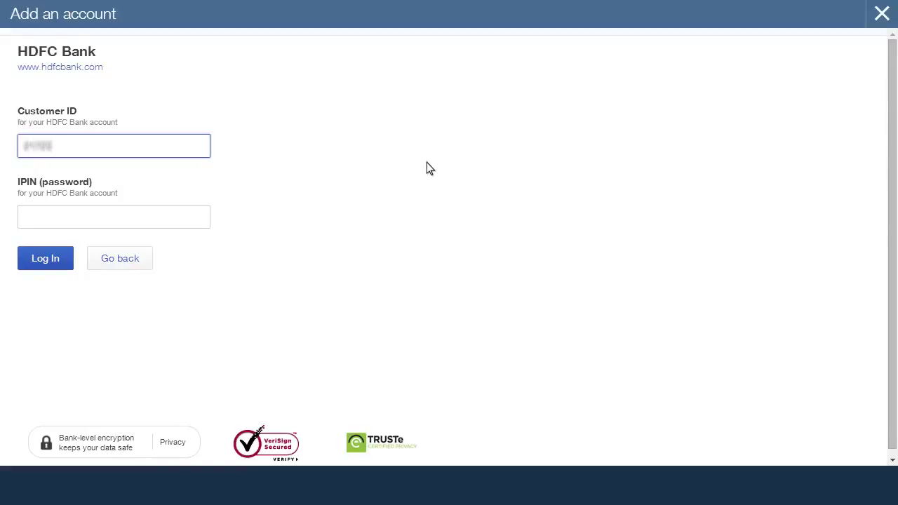
key(Tab)
text(123456789)
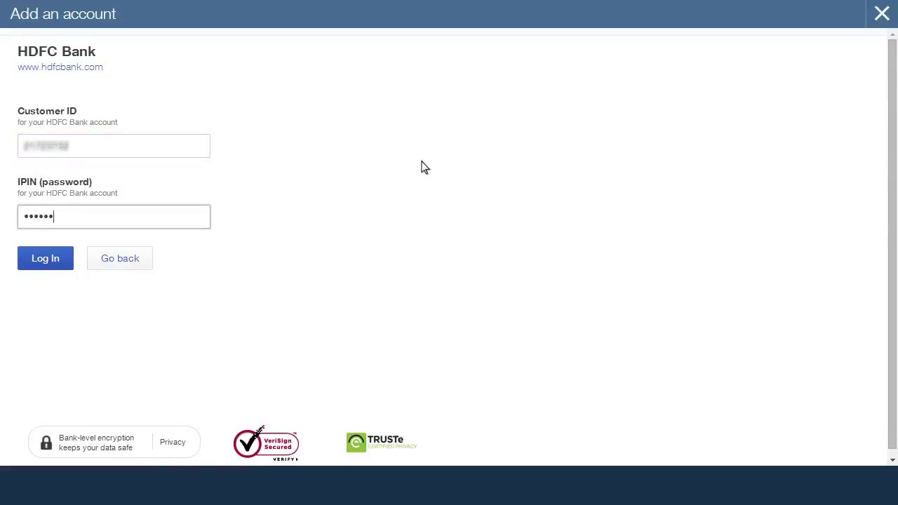
click(63, 264)
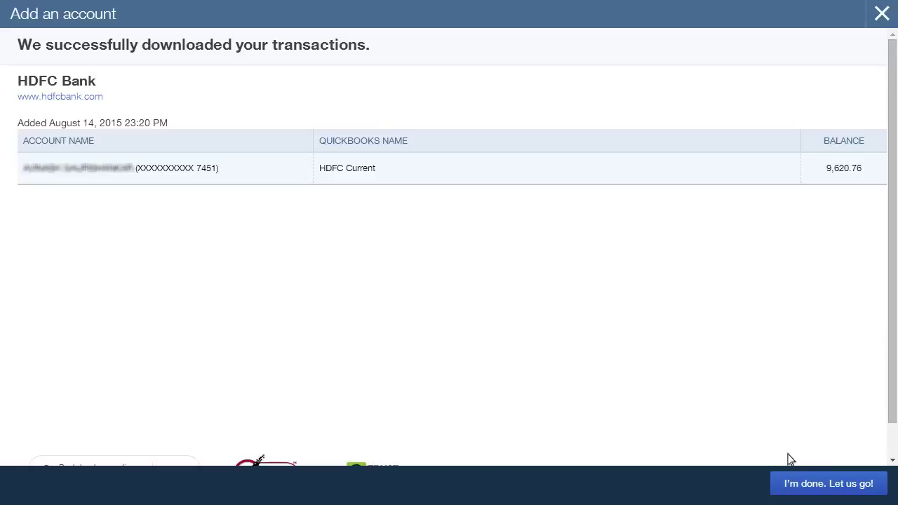
Finish the connection with "I'm done. Let us go!" and return to the banking page.
click(829, 484)
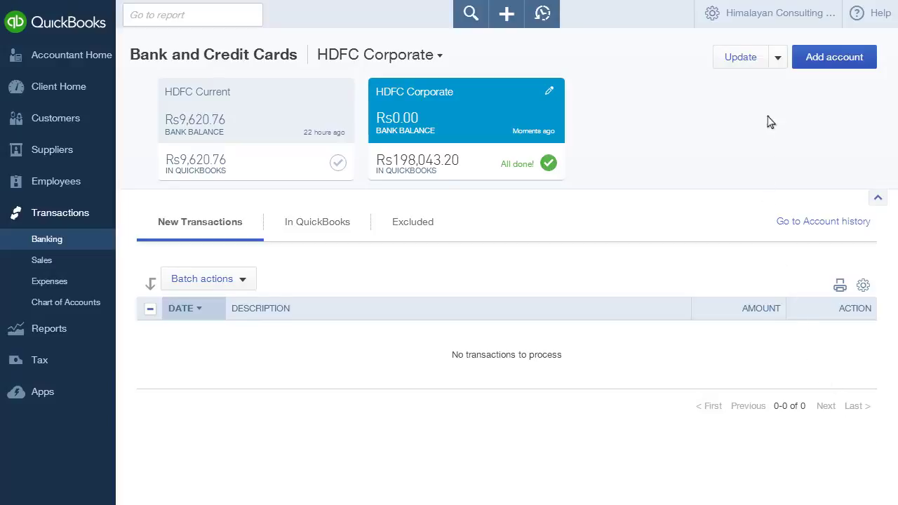
Start a File upload from the Update menu and select statement.csv as the bank file.
click(777, 59)
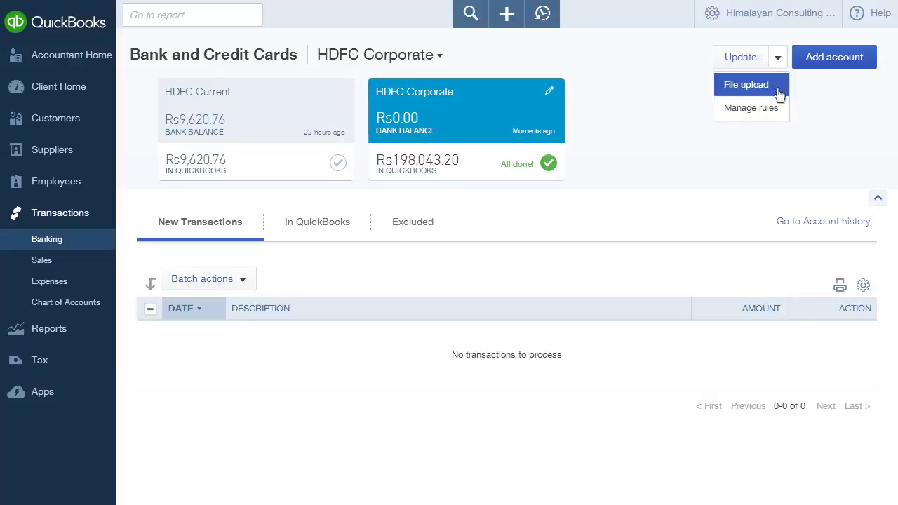
click(779, 93)
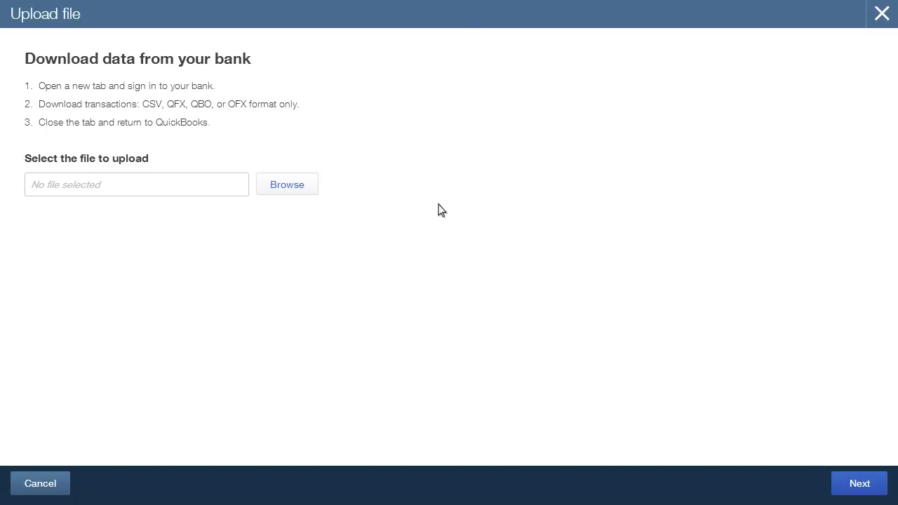
click(311, 189)
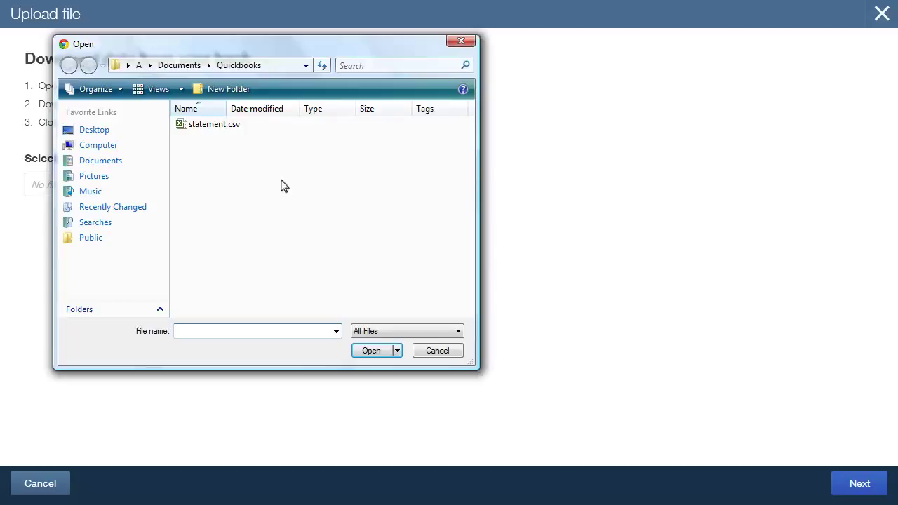
click(205, 125)
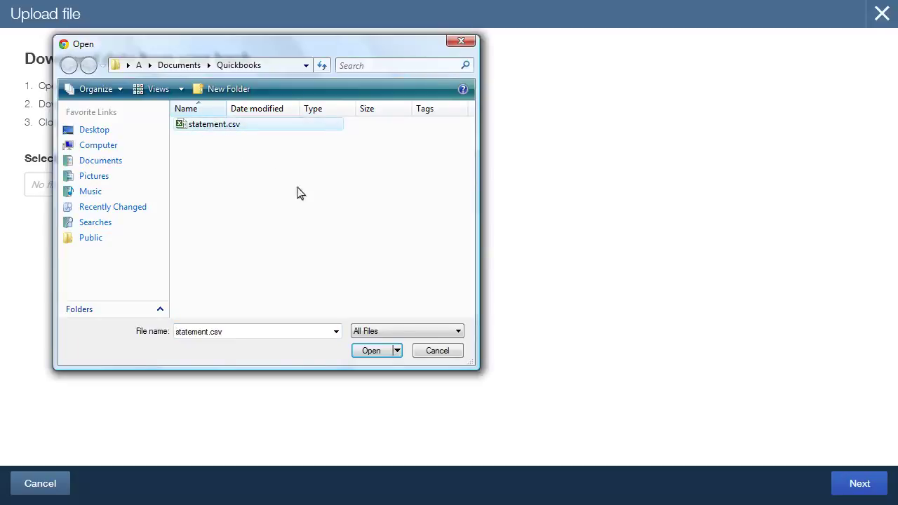
click(385, 350)
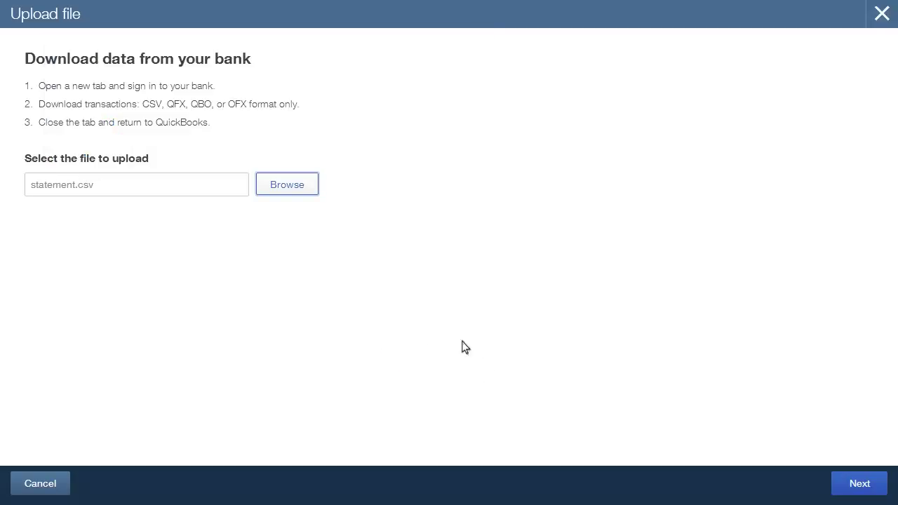
Assign statement.csv to the HDFC Corporate account and proceed to mapping the CSV columns.
click(836, 484)
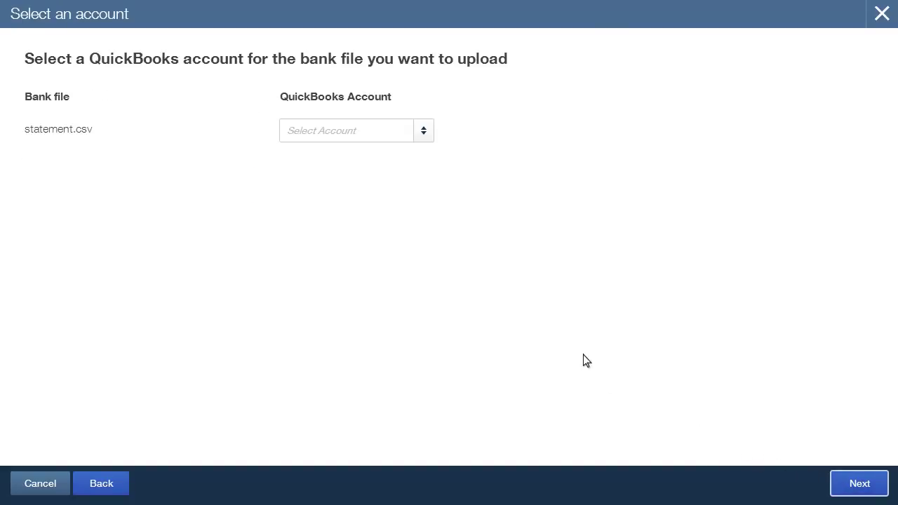
click(423, 132)
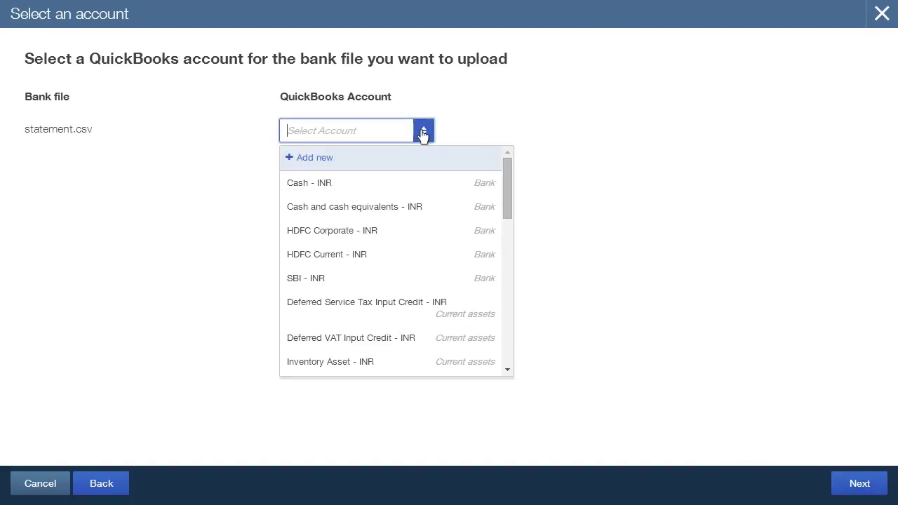
click(422, 230)
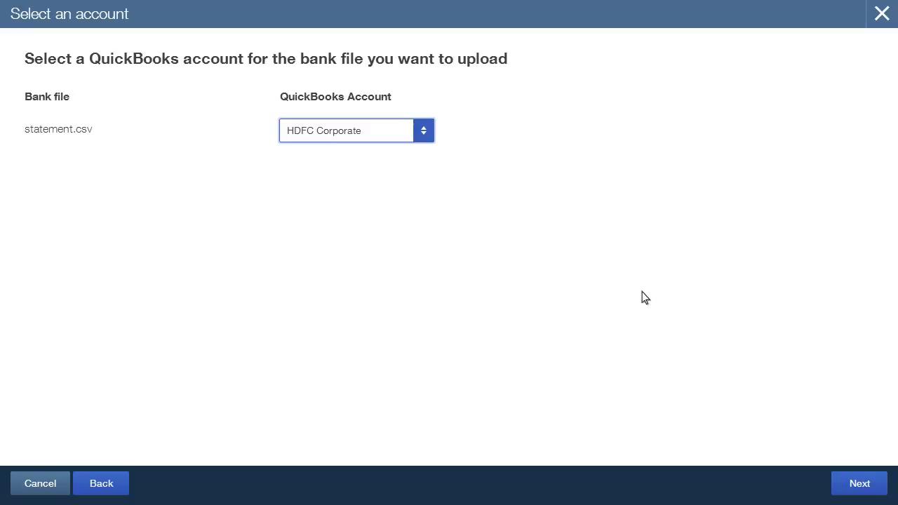
click(840, 484)
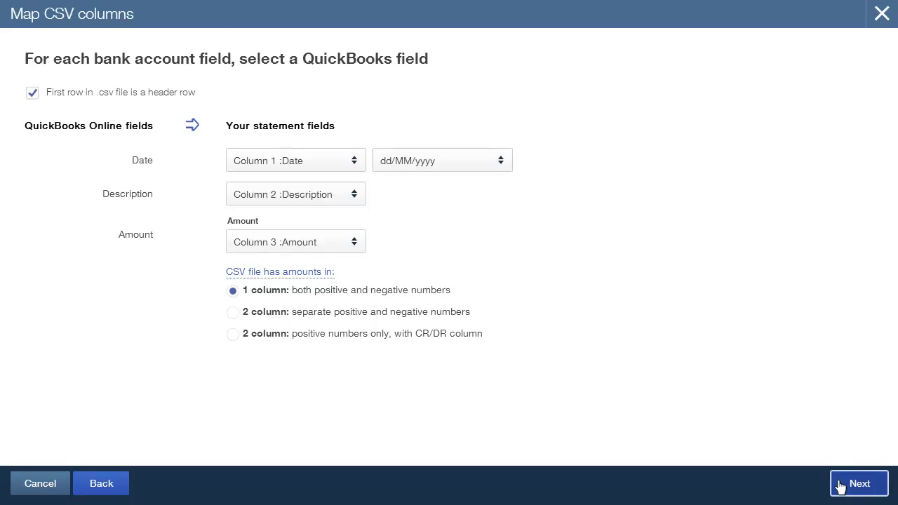
Accept the column mapping and confirm importing all 26 transactions into HDFC Corporate.
click(840, 484)
click(840, 484)
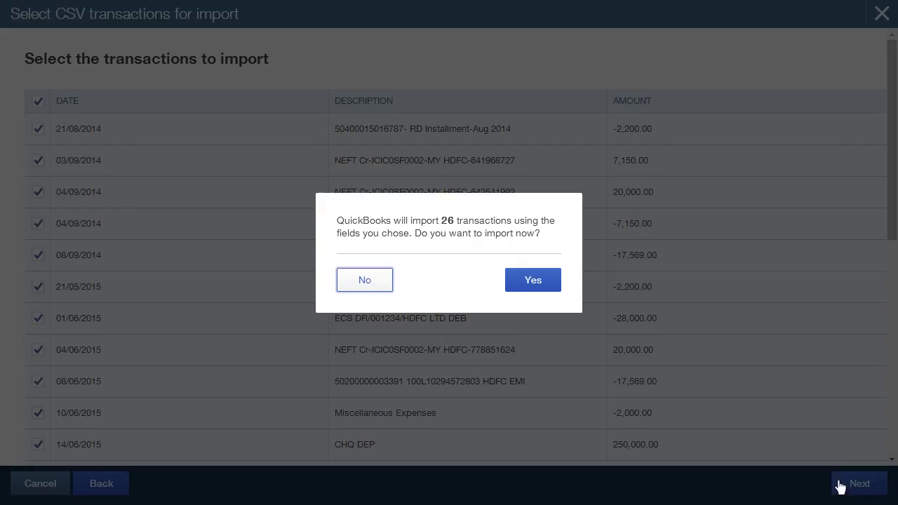
click(549, 282)
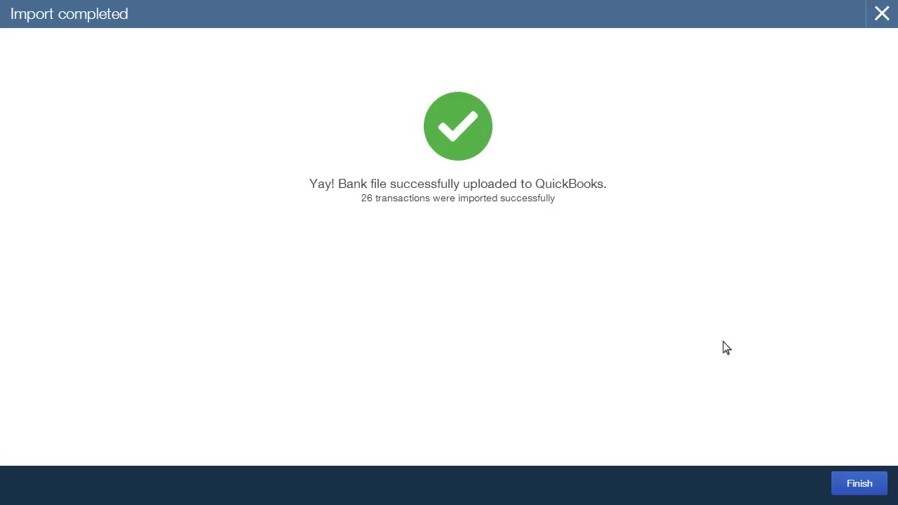
click(859, 484)
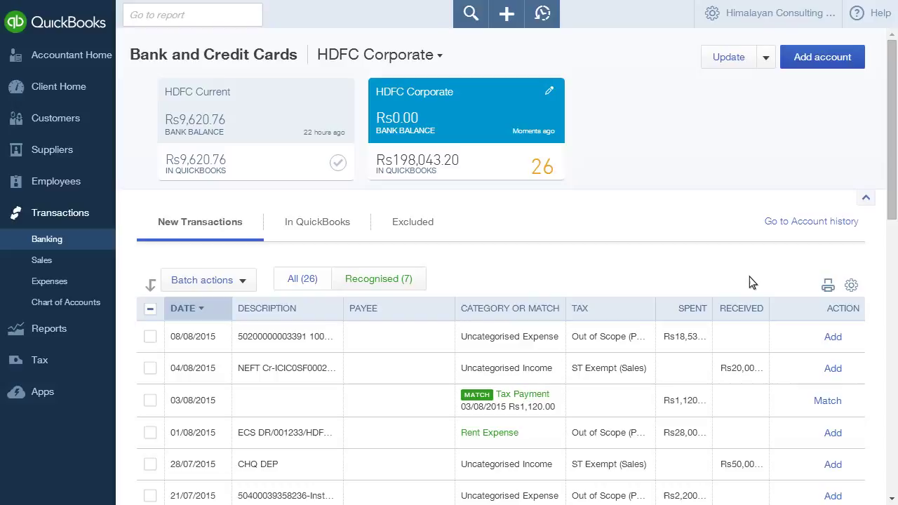
Add the 08/08/2015 transaction as Professional Fees with 12.36% ST (Purchases) VAT.
click(722, 334)
click(608, 402)
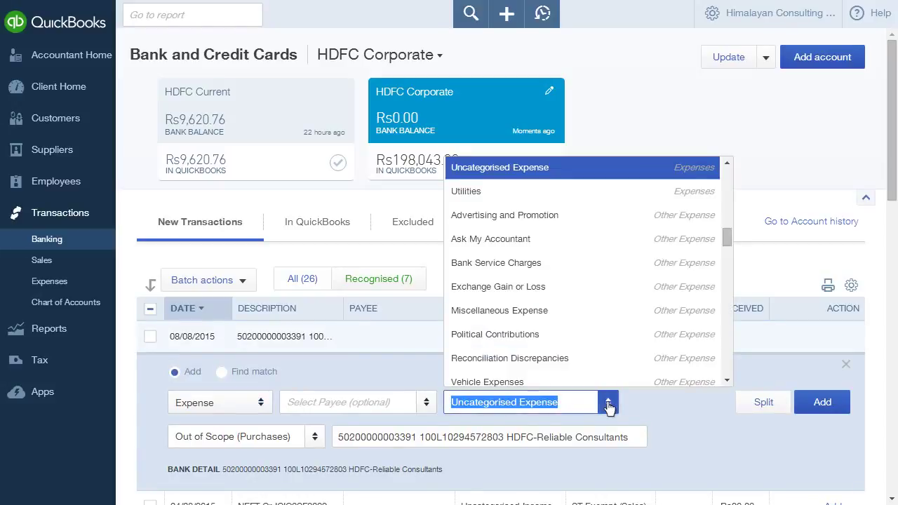
text(Professional Fees)
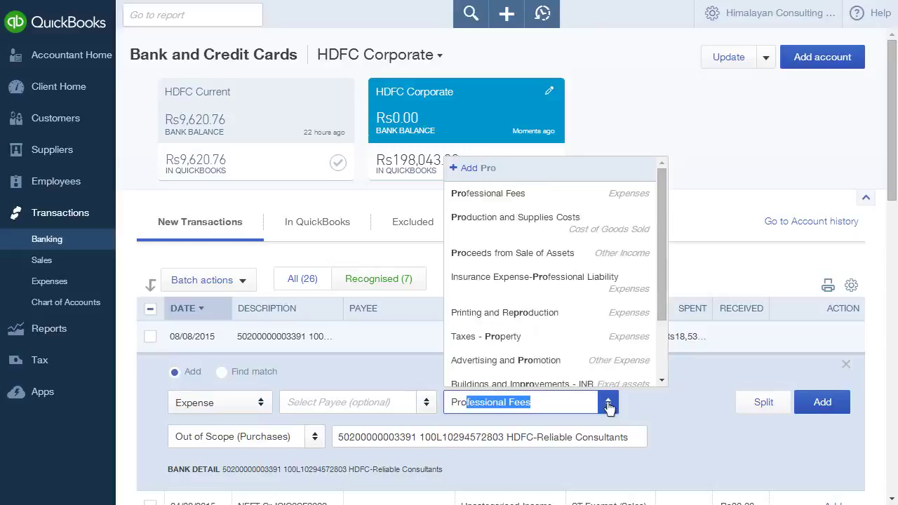
key(Return)
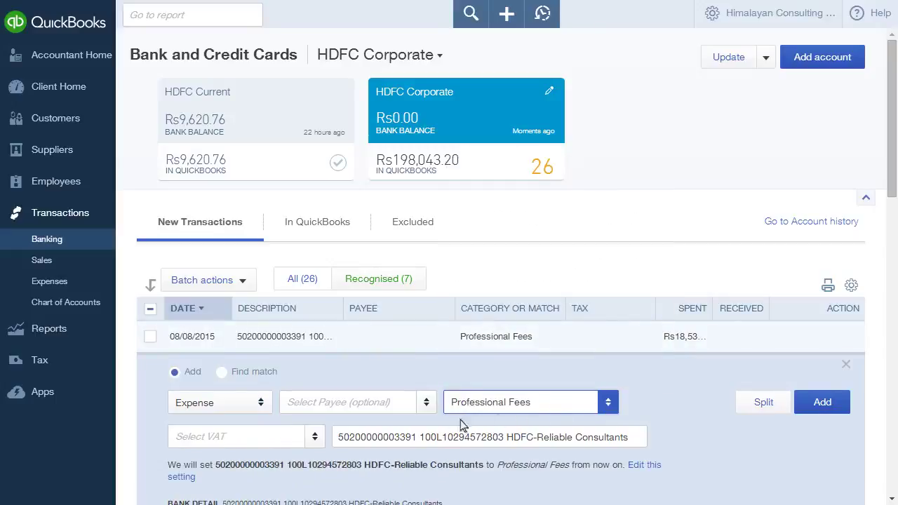
click(309, 441)
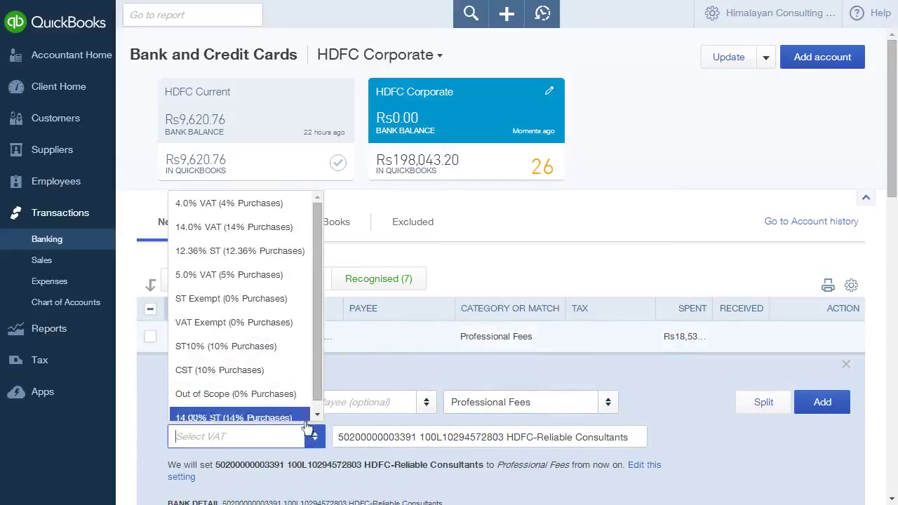
click(292, 253)
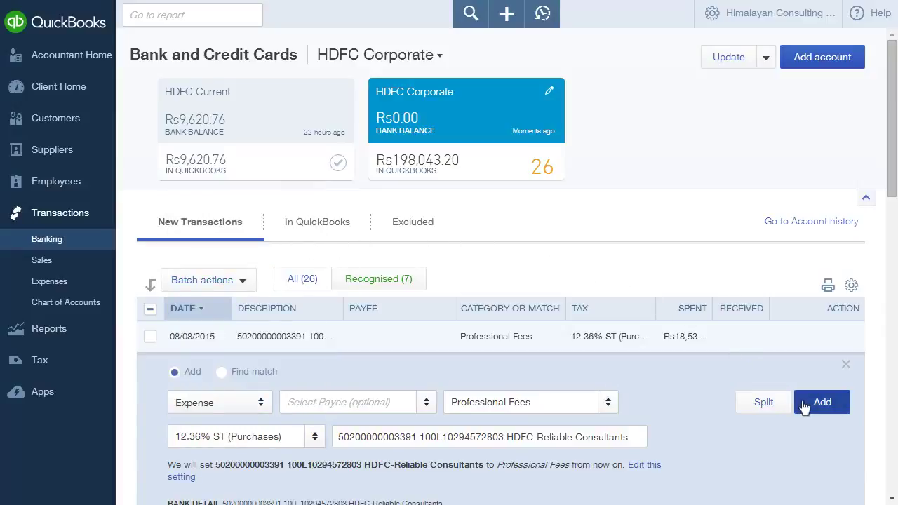
click(822, 401)
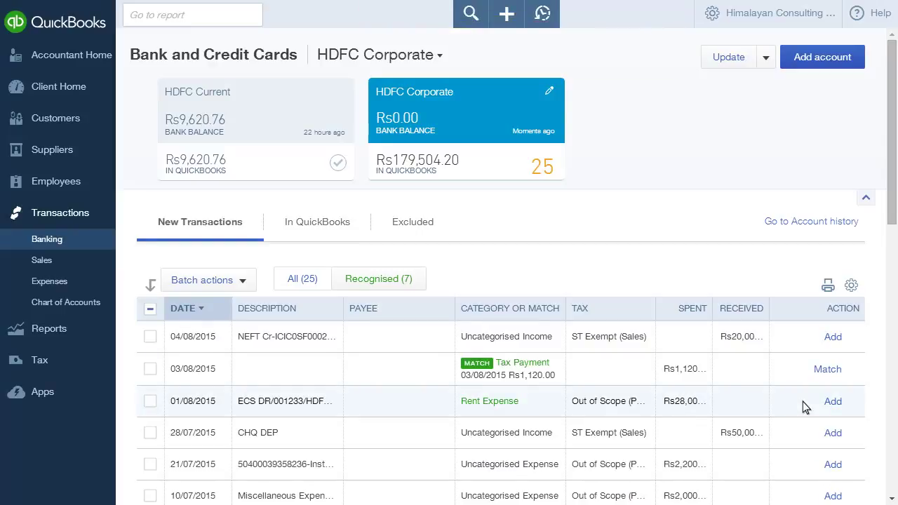
Match the 26/06/2015 Rs51,180.00 bank entry to its existing expense.
scroll(802, 401, down, 3)
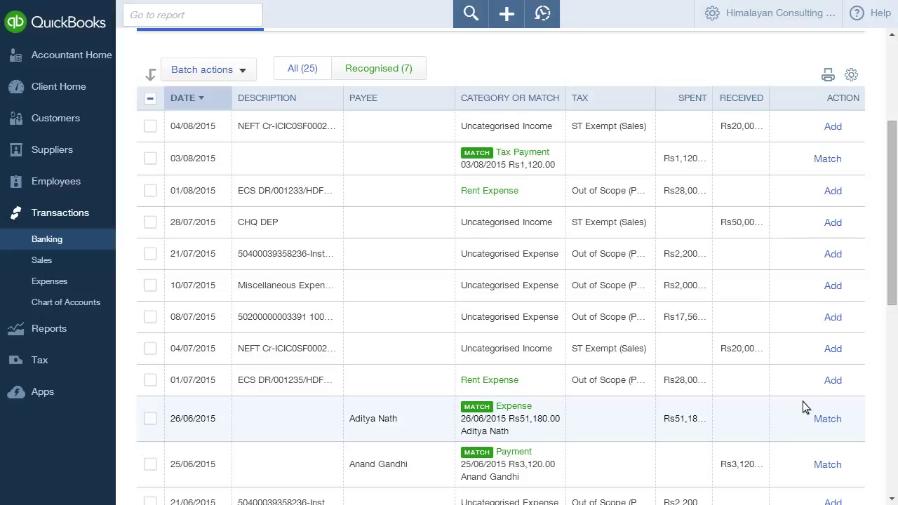
click(804, 402)
scroll(803, 402, down, 1)
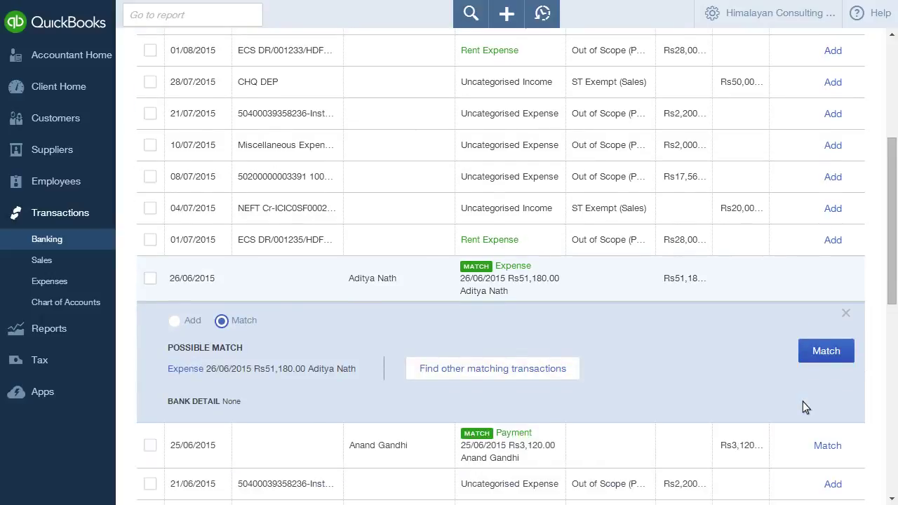
click(811, 354)
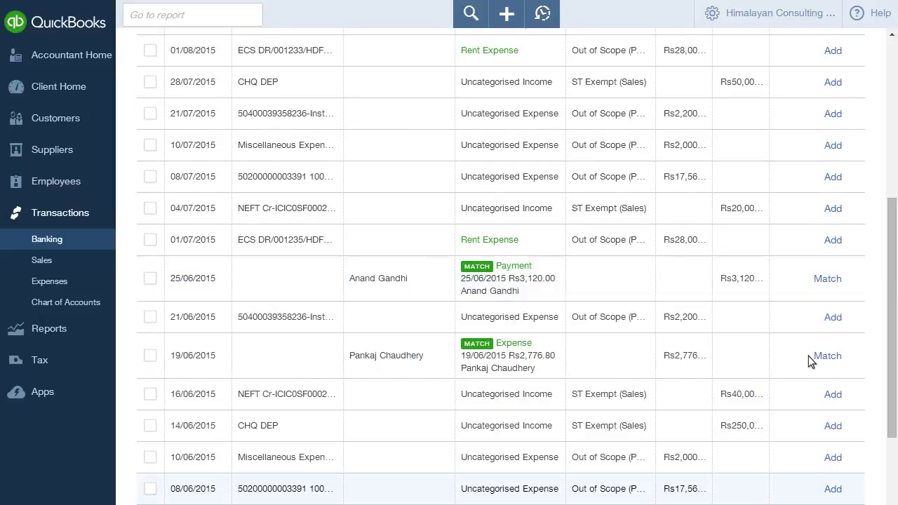